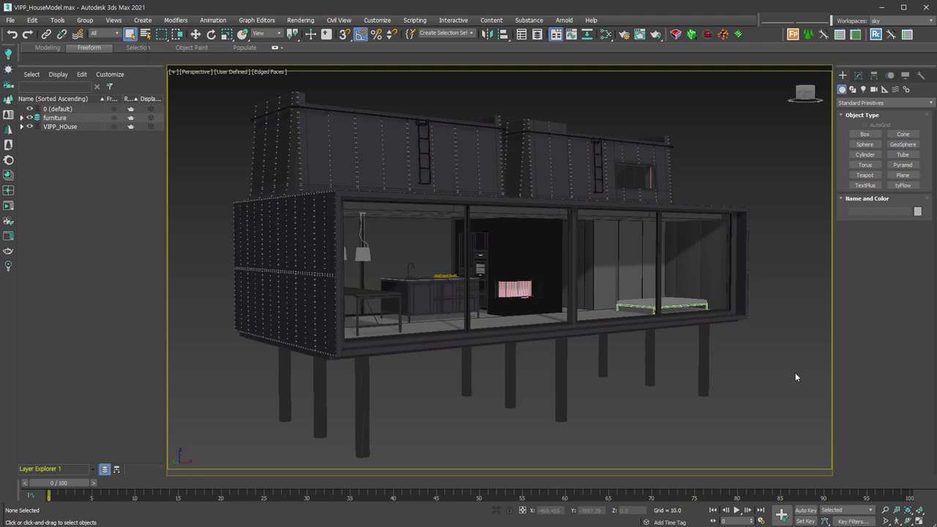
Try selecting the house group and its light helpers, clearing the selection each time.
{"action": "left_click", "coordinate": [513, 337]}
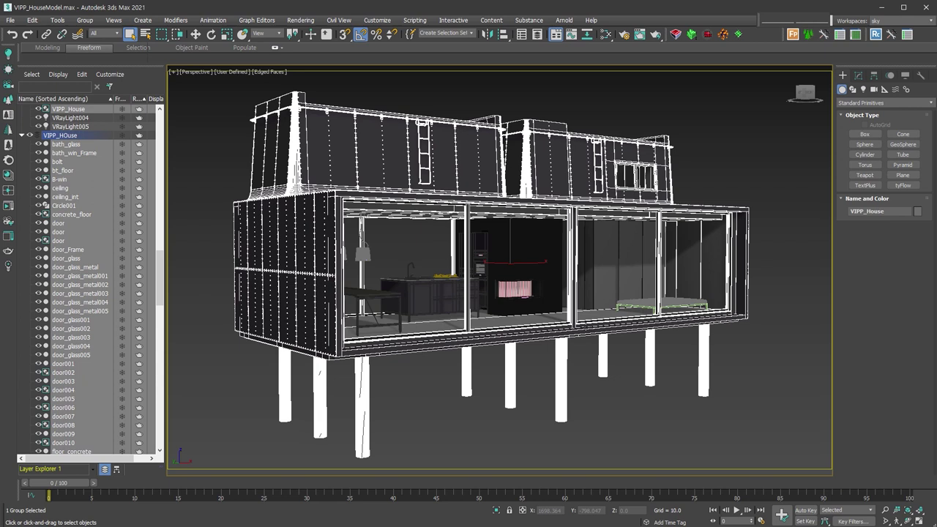
{"action": "left_click", "coordinate": [585, 325]}
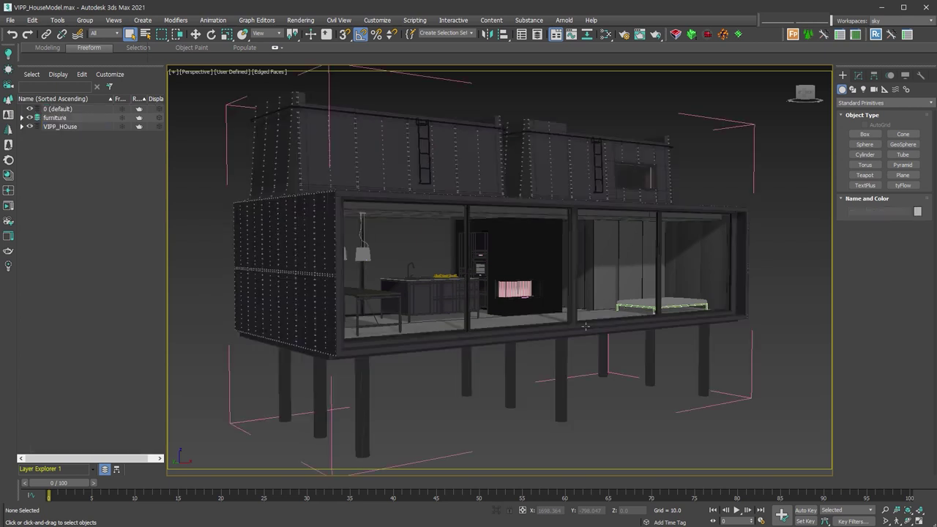
{"action": "left_click", "coordinate": [732, 115]}
{"action": "left_click", "coordinate": [713, 345]}
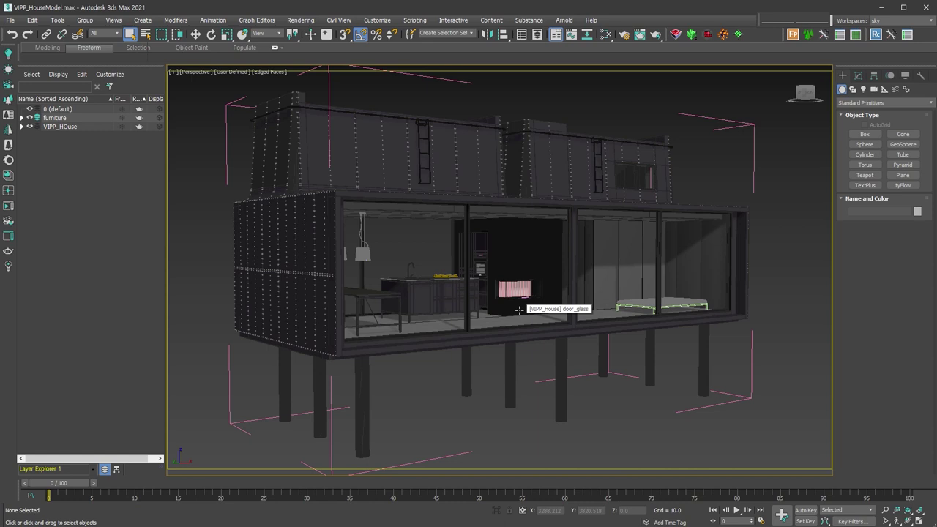
Select the four front sliding door groups, save them as set 'window', then deselect.
{"action": "left_click", "coordinate": [473, 328]}
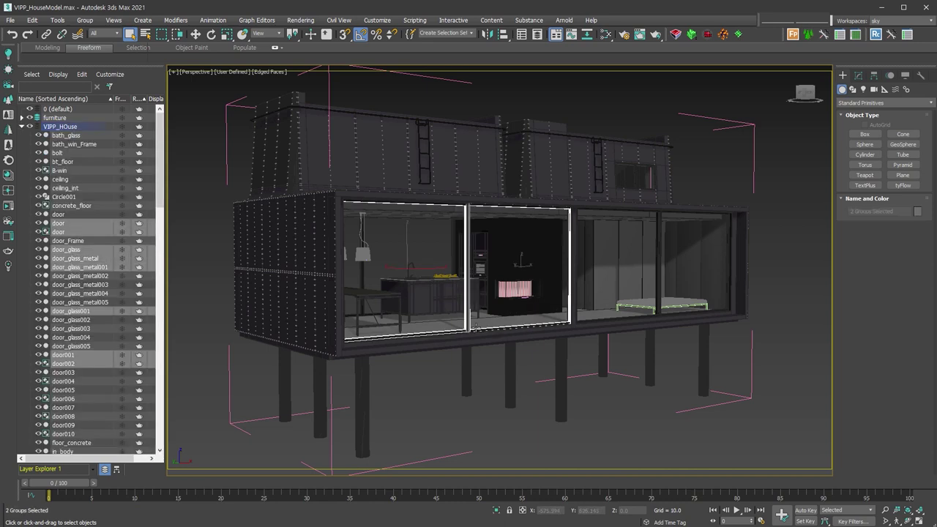
{"action": "left_click", "coordinate": [594, 320], "text": "ctrl"}
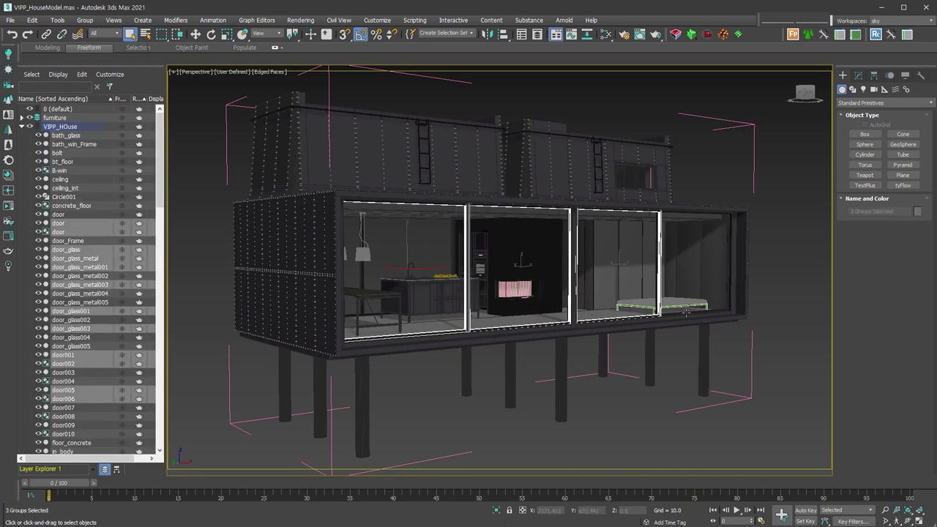
{"action": "left_click", "coordinate": [686, 314], "text": "ctrl"}
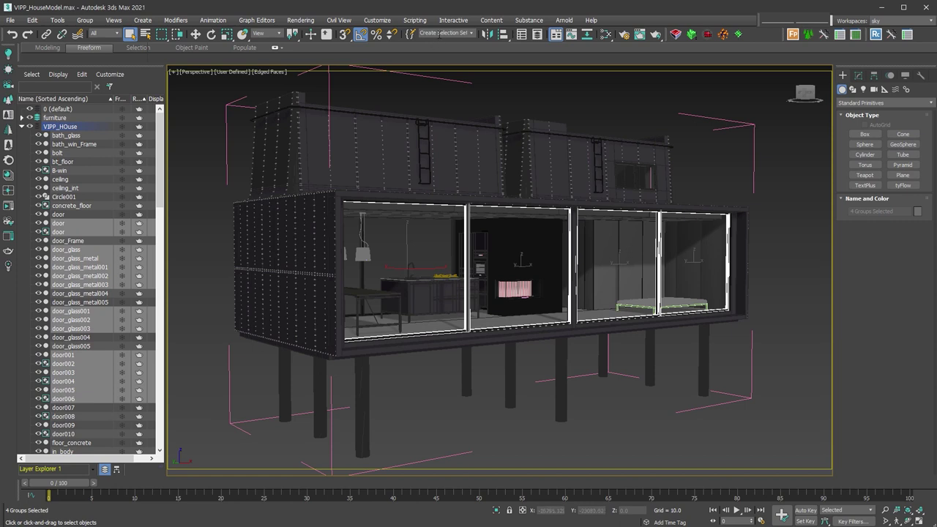
{"action": "left_click", "coordinate": [441, 33]}
{"action": "type", "text": "window"}
{"action": "left_click", "coordinate": [553, 84]}
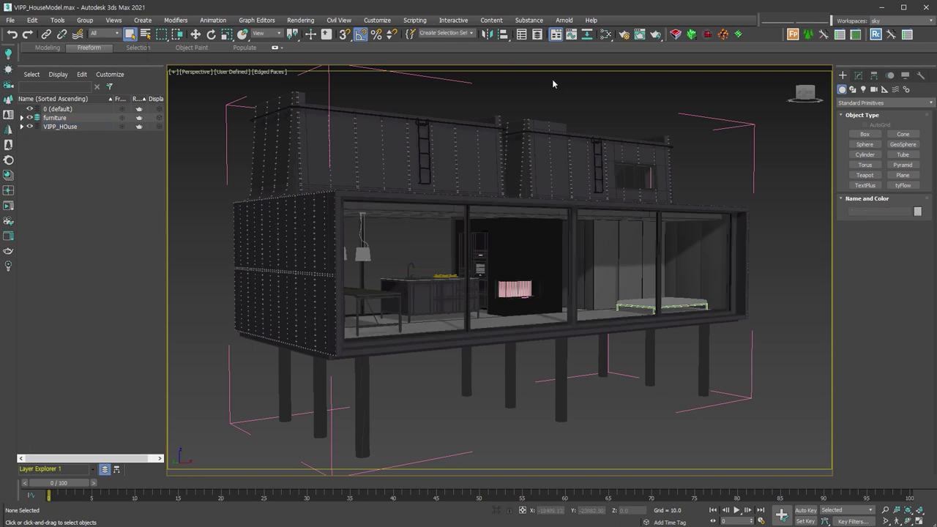
{"action": "left_click", "coordinate": [473, 33]}
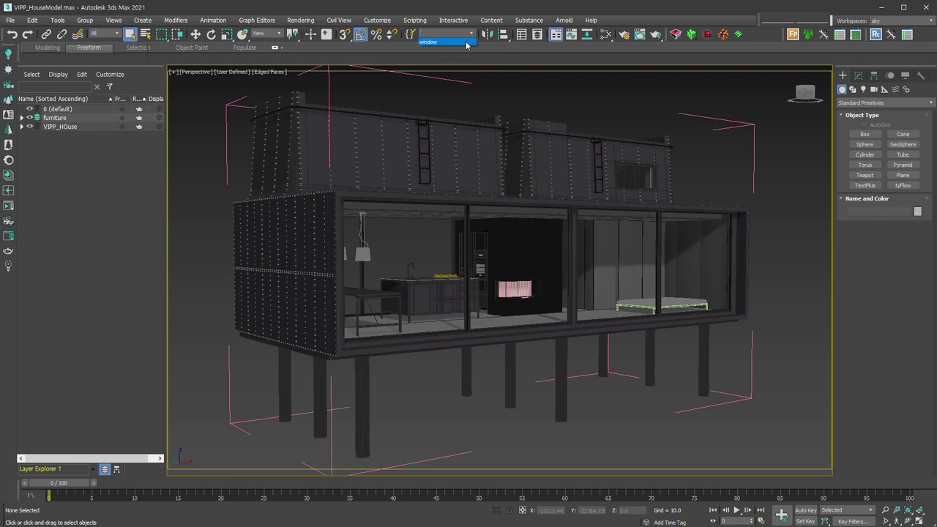
Select the two kitchen-side glass door groups and save them as set 'BackWindow'.
{"action": "left_click", "coordinate": [466, 43]}
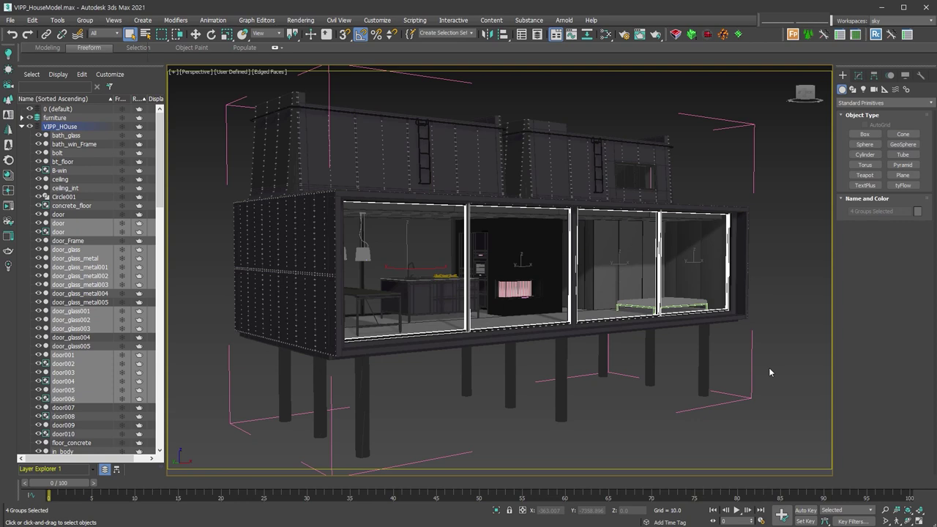
{"action": "middle_click_drag", "start_coordinate": [769, 372], "coordinate": [555, 313], "text": "alt"}
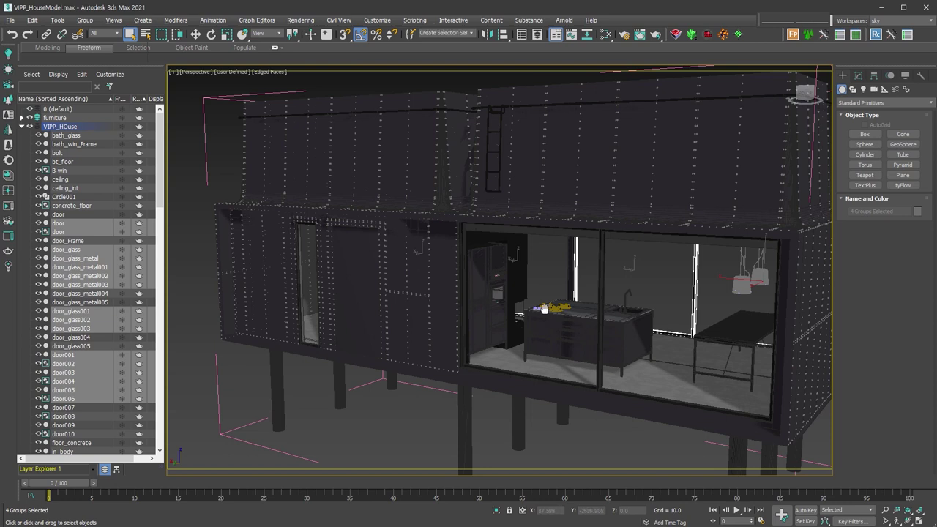
{"action": "scroll", "coordinate": [555, 314], "scroll_direction": "down", "scroll_amount": 5}
{"action": "middle_click_drag", "start_coordinate": [554, 313], "coordinate": [512, 307], "text": "alt"}
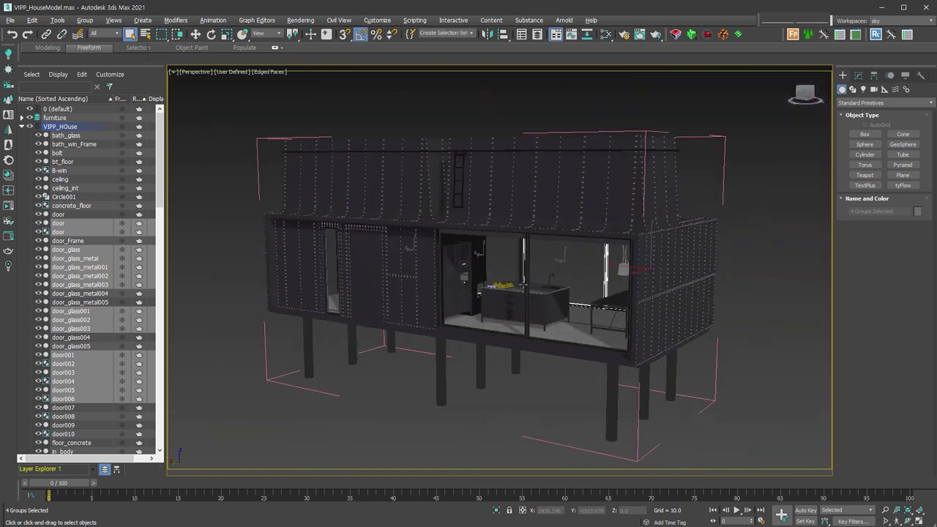
{"action": "left_click", "coordinate": [510, 331]}
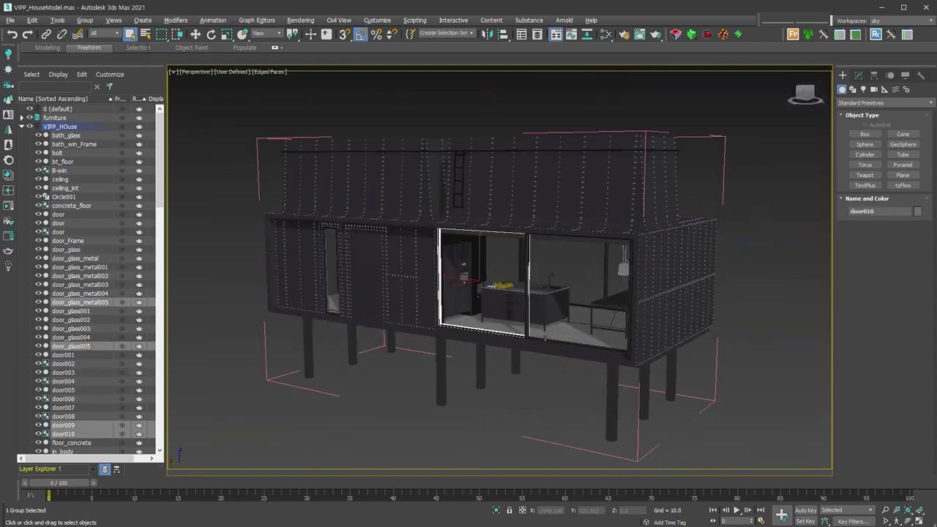
{"action": "left_click", "coordinate": [546, 336], "text": "ctrl"}
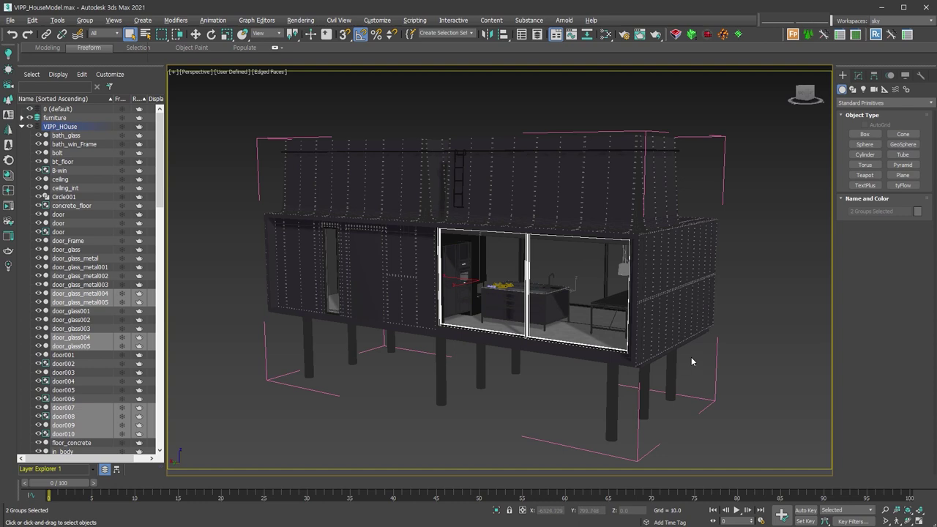
{"action": "type", "text": "BalckWindow"}
{"action": "scroll", "coordinate": [637, 239], "scroll_direction": "down", "scroll_amount": 2}
Save the left roof skylight and upper-right window group as set 'TopWindow', then deselect.
{"action": "middle_click_drag", "start_coordinate": [626, 234], "coordinate": [701, 225]}
{"action": "scroll", "coordinate": [701, 224], "scroll_direction": "down", "scroll_amount": 3}
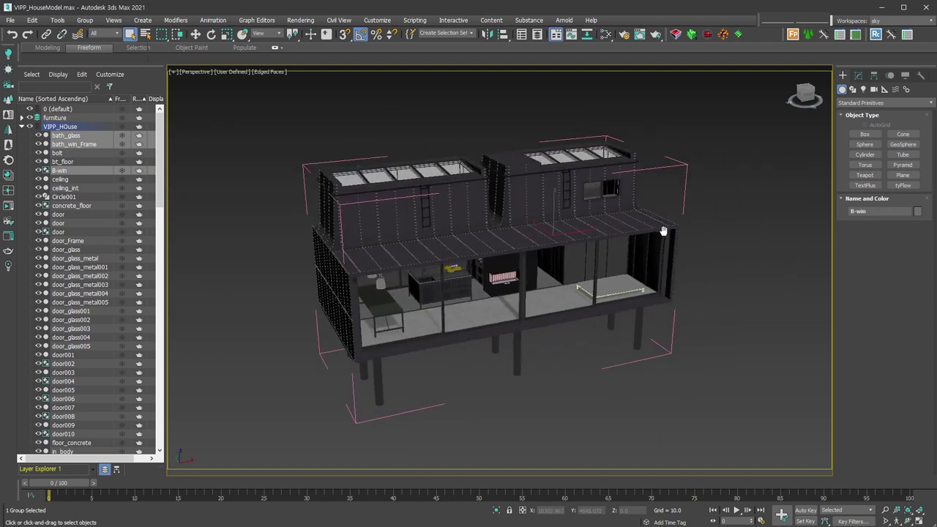
{"action": "scroll", "coordinate": [681, 205], "scroll_direction": "up", "scroll_amount": 2}
{"action": "scroll", "coordinate": [661, 174], "scroll_direction": "down", "scroll_amount": 1}
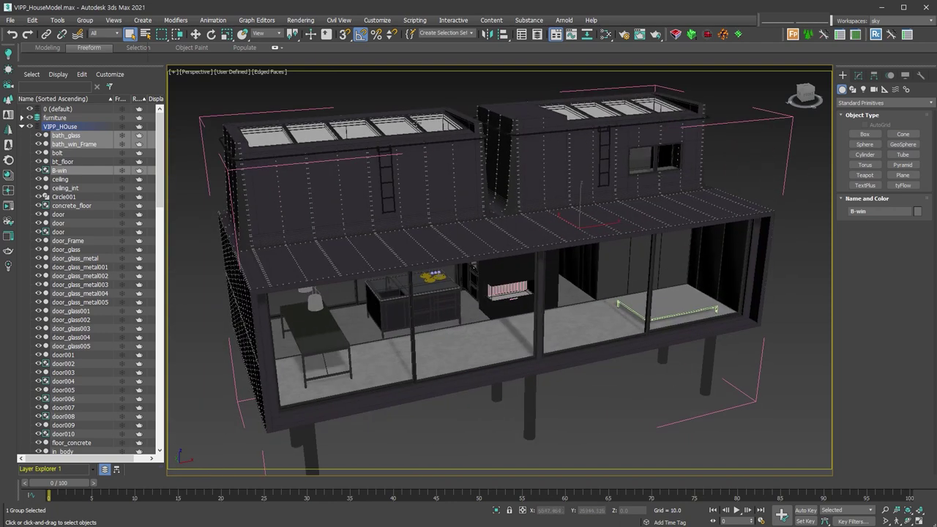
{"action": "left_click", "coordinate": [425, 120]}
{"action": "left_click", "coordinate": [661, 153], "text": "ctrl"}
{"action": "left_click", "coordinate": [443, 33]}
{"action": "type", "text": "TopWindow"}
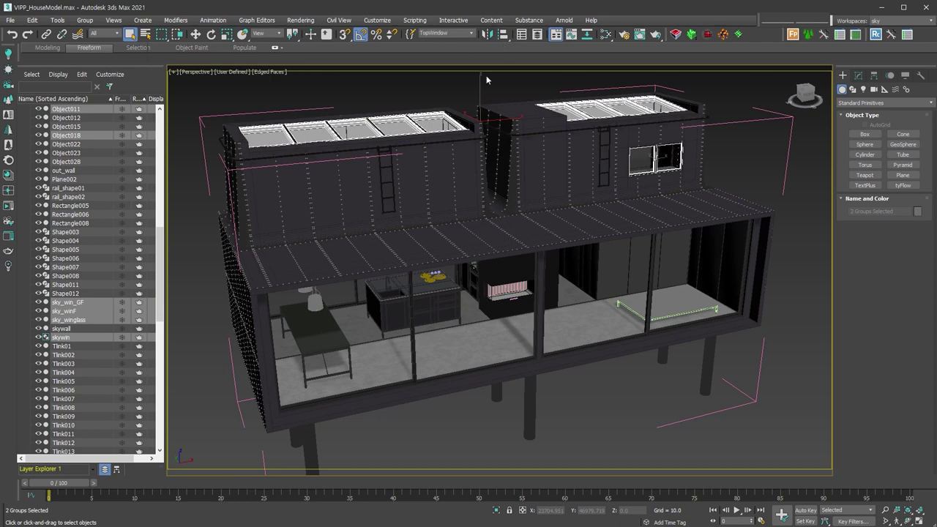
{"action": "key", "text": "Return"}
{"action": "left_click", "coordinate": [797, 304]}
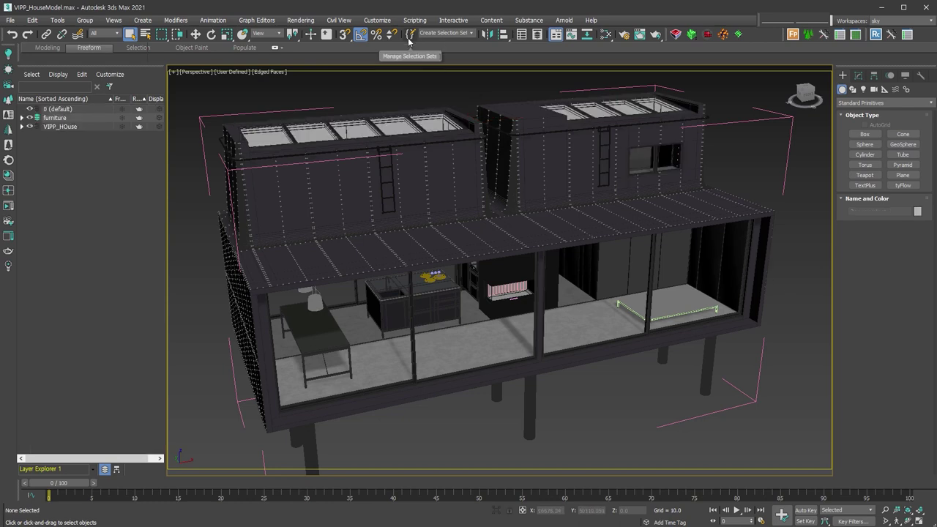
Open the Named Selection Sets manager and select the objects in the window and TopWindow sets.
{"action": "left_click", "coordinate": [410, 33]}
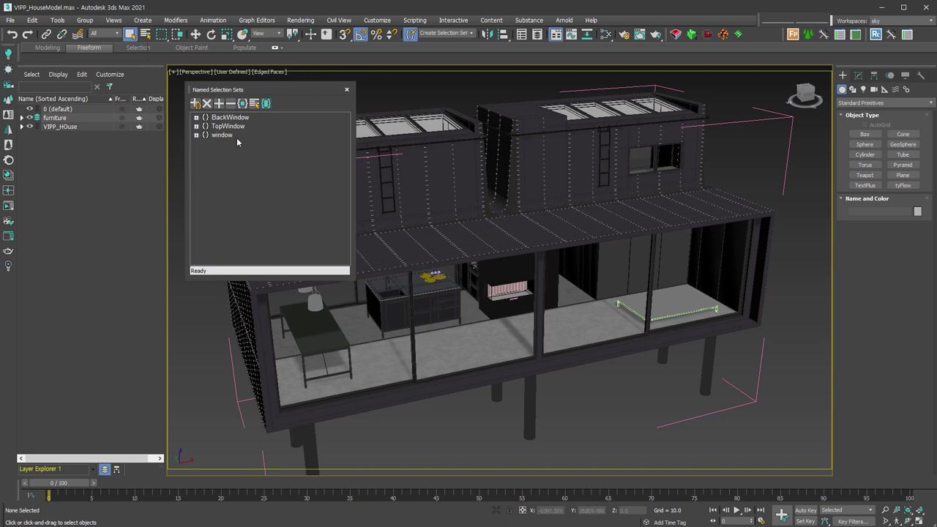
{"action": "left_click", "coordinate": [230, 136]}
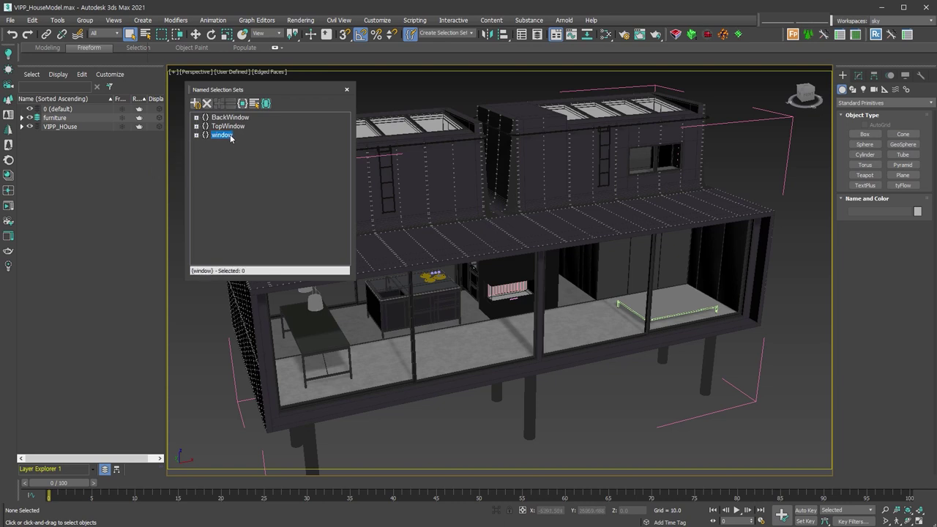
{"action": "left_click", "coordinate": [243, 104]}
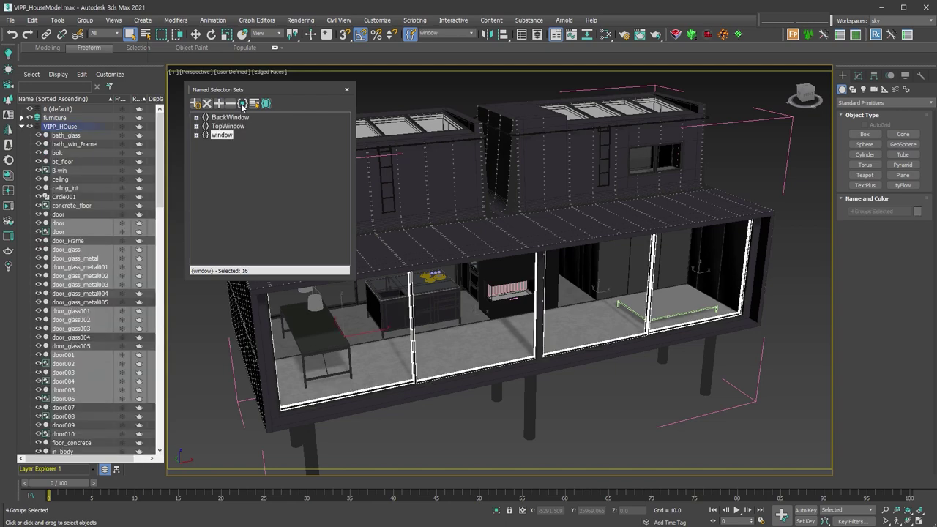
{"action": "left_click", "coordinate": [228, 126]}
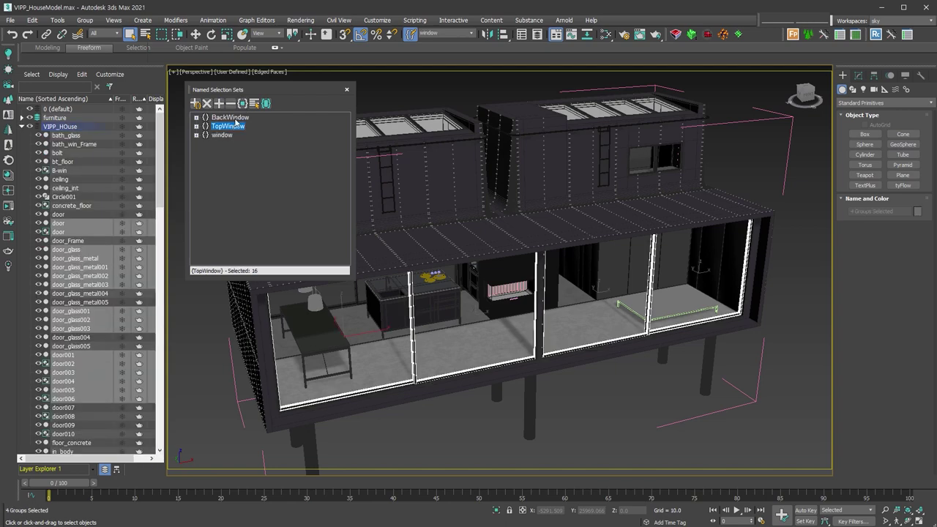
{"action": "left_click", "coordinate": [243, 106]}
Recall the window set again, then the BackWindow set, and clear the selection.
{"action": "double_click", "coordinate": [221, 135]}
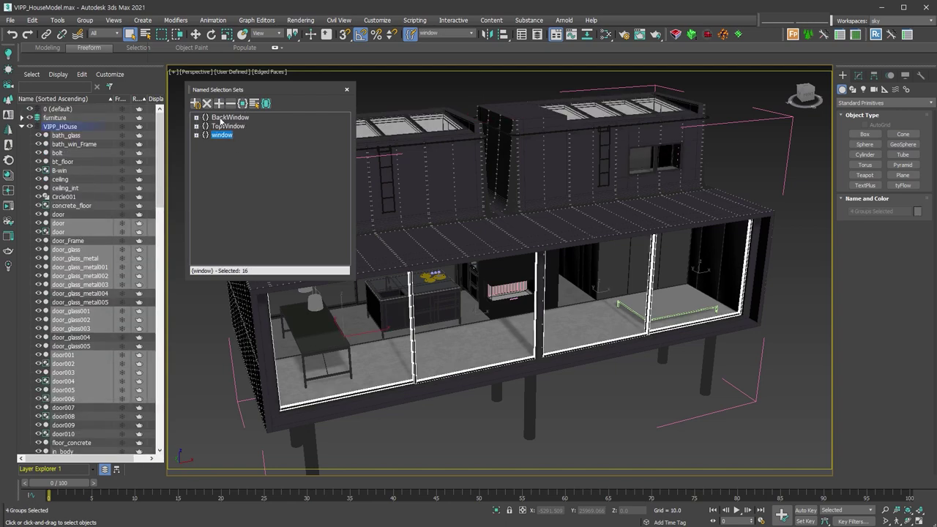
{"action": "left_click", "coordinate": [228, 126]}
{"action": "left_click", "coordinate": [219, 135]}
{"action": "left_click", "coordinate": [241, 117]}
{"action": "left_click", "coordinate": [244, 105]}
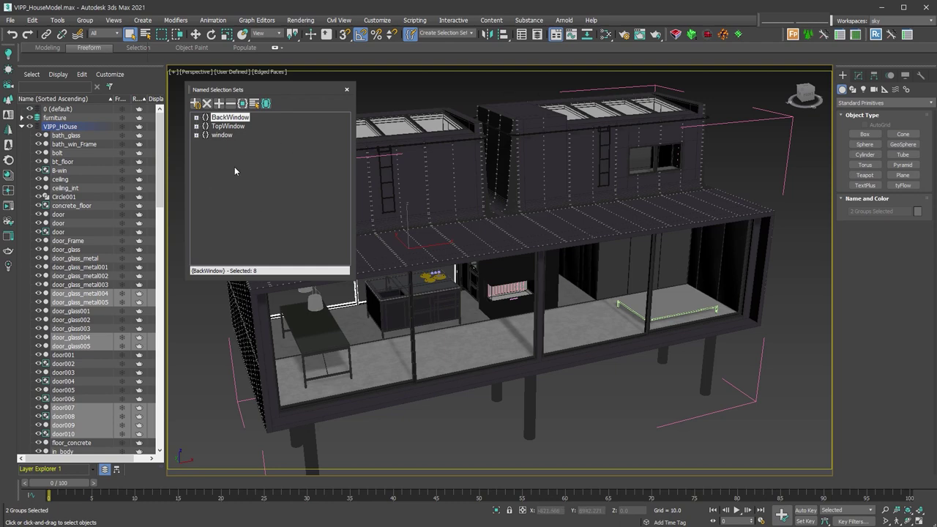
{"action": "left_click", "coordinate": [453, 87]}
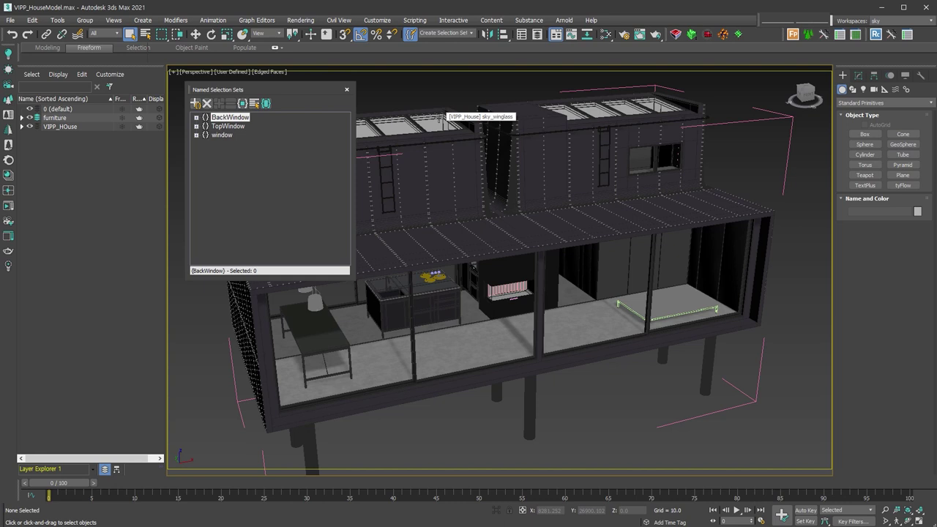
{"action": "left_click", "coordinate": [399, 202]}
Select every object in the furniture layer, then clear that selection.
{"action": "middle_click_drag", "start_coordinate": [400, 202], "coordinate": [468, 220], "text": "alt"}
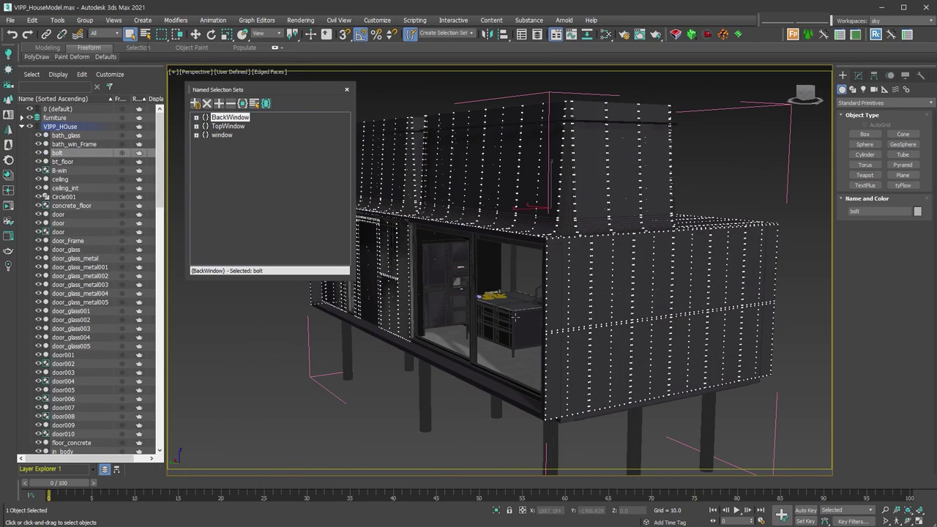
{"action": "middle_click_drag", "start_coordinate": [516, 318], "coordinate": [523, 301], "text": "alt"}
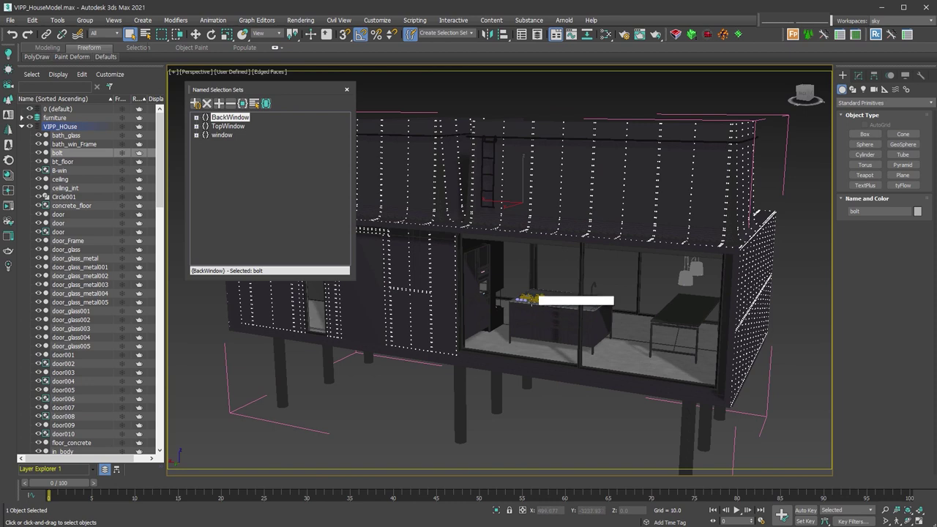
{"action": "left_click", "coordinate": [22, 127]}
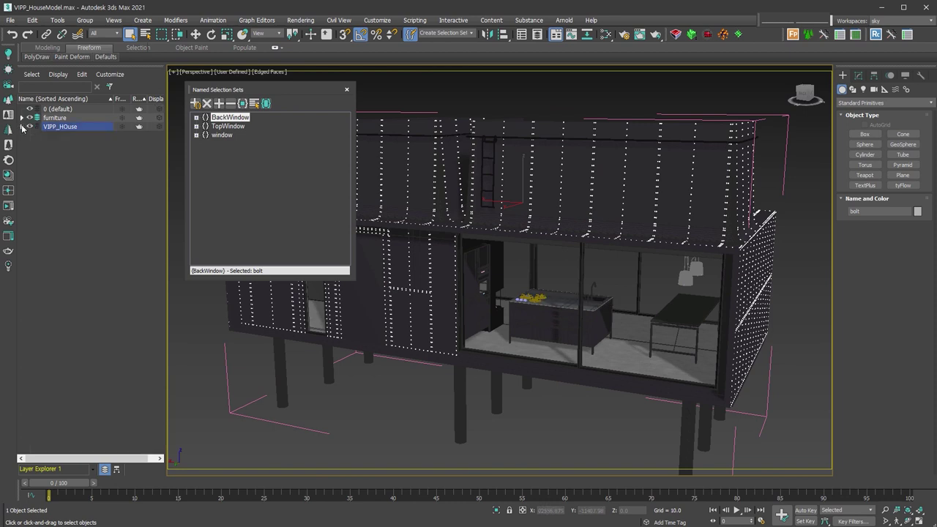
{"action": "left_click", "coordinate": [58, 119]}
{"action": "double_click", "coordinate": [58, 118]}
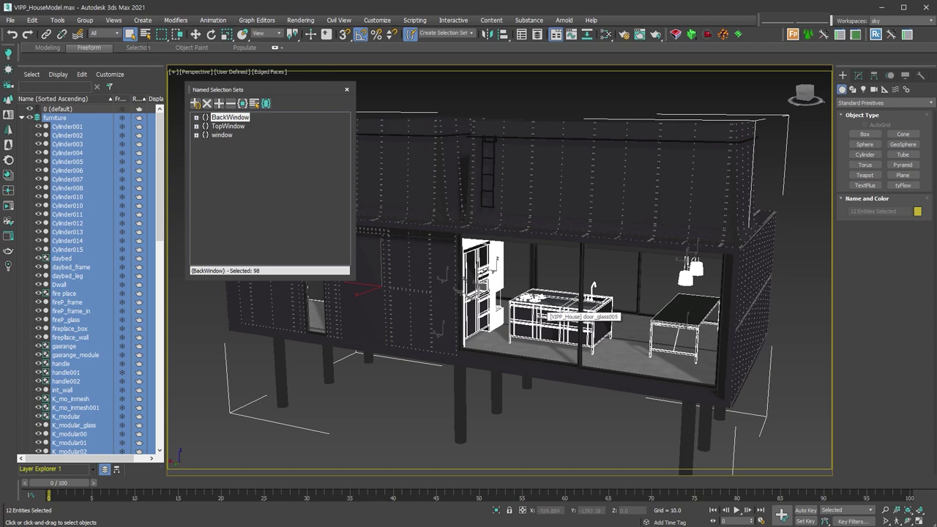
{"action": "key", "text": "ctrl+d"}
{"action": "mouse_move", "coordinate": [541, 311]}
{"action": "middle_mouse_down", "text": "alt"}
{"action": "mouse_move", "coordinate": [489, 147]}
{"action": "mouse_move", "coordinate": [631, 185]}
{"action": "mouse_move", "coordinate": [624, 211]}
{"action": "mouse_move", "coordinate": [329, 197]}
{"action": "middle_mouse_up", "text": "alt"}
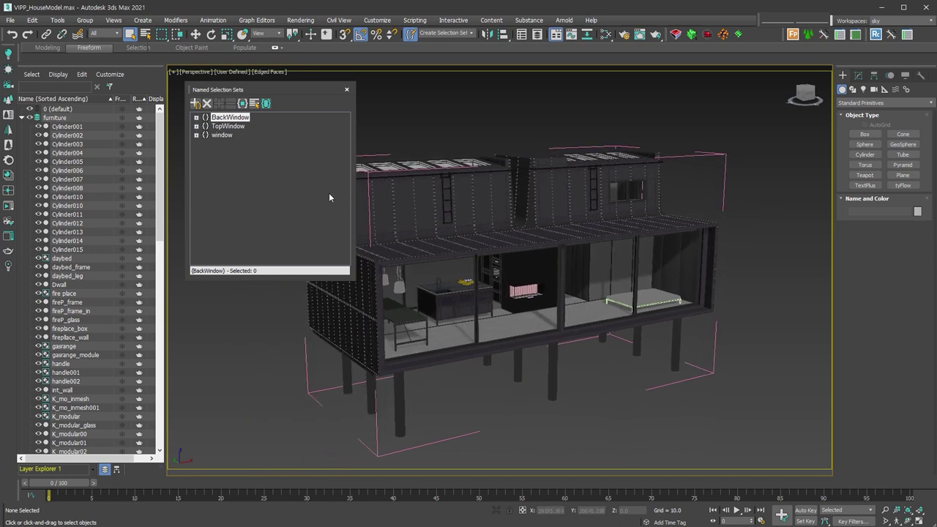
Browse the TopWindow, BackWindow and window sets, select the window objects, then close the manager.
{"action": "left_click", "coordinate": [228, 127]}
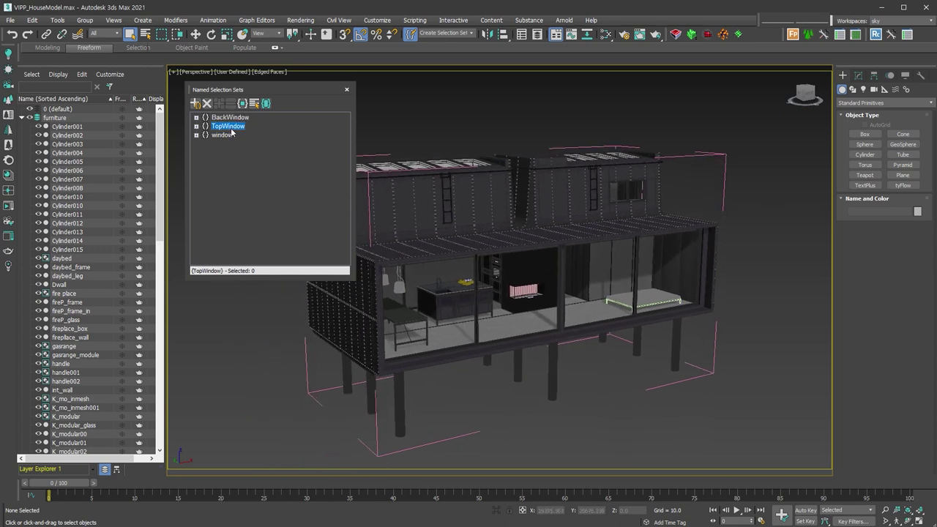
{"action": "left_click", "coordinate": [226, 136]}
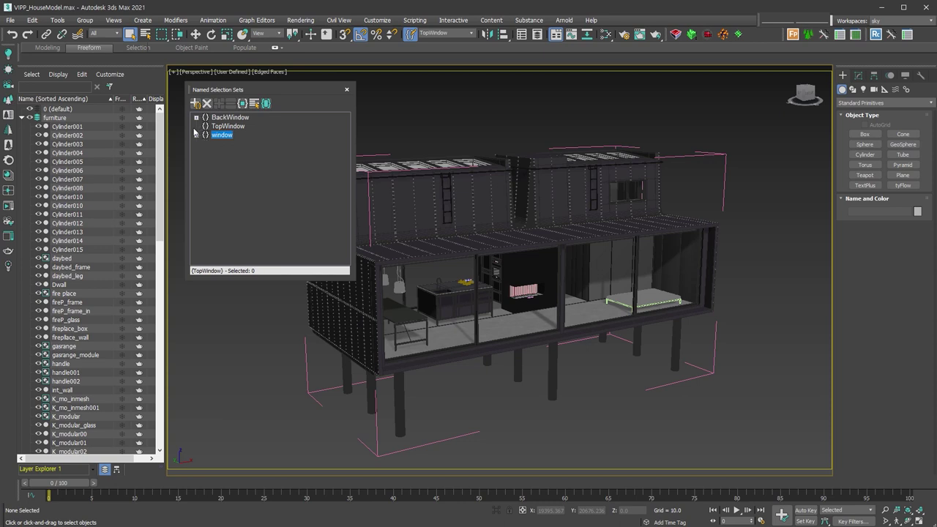
{"action": "left_click", "coordinate": [235, 119]}
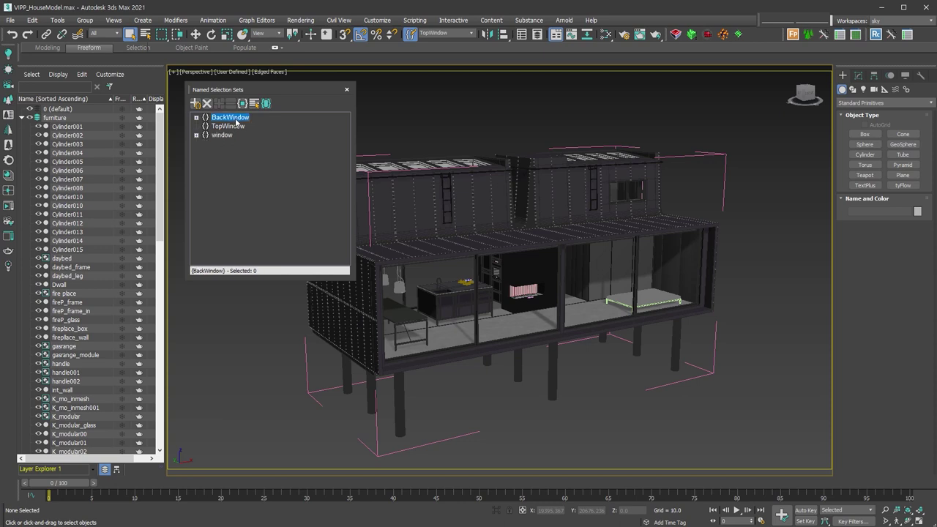
{"action": "left_click", "coordinate": [225, 136]}
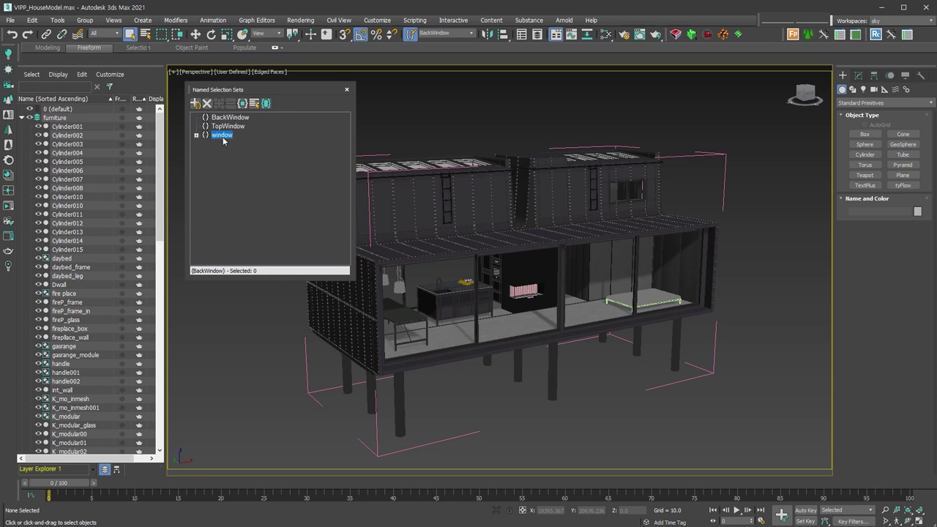
{"action": "left_click", "coordinate": [241, 104]}
{"action": "left_click", "coordinate": [241, 104]}
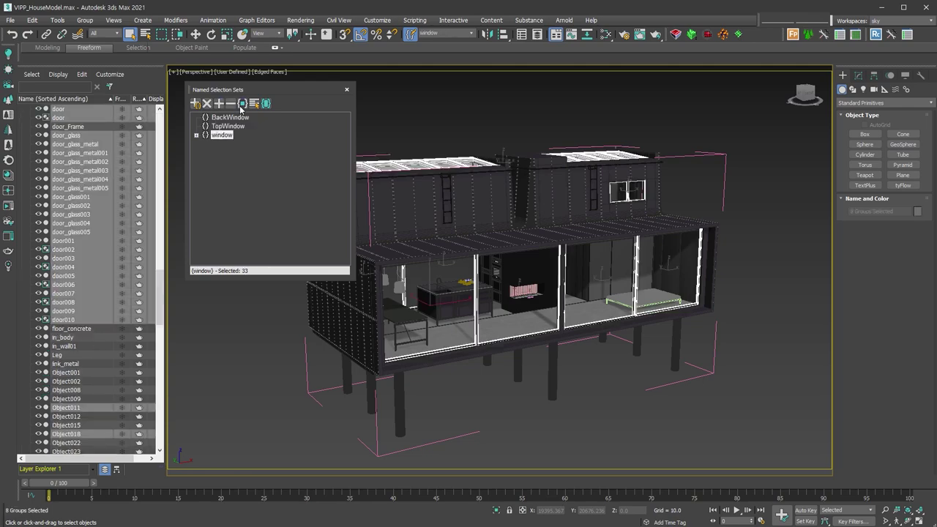
{"action": "mouse_move", "coordinate": [564, 242]}
{"action": "middle_mouse_down", "text": "alt"}
{"action": "mouse_move", "coordinate": [706, 247]}
{"action": "mouse_move", "coordinate": [572, 254]}
{"action": "middle_mouse_up", "text": "alt"}
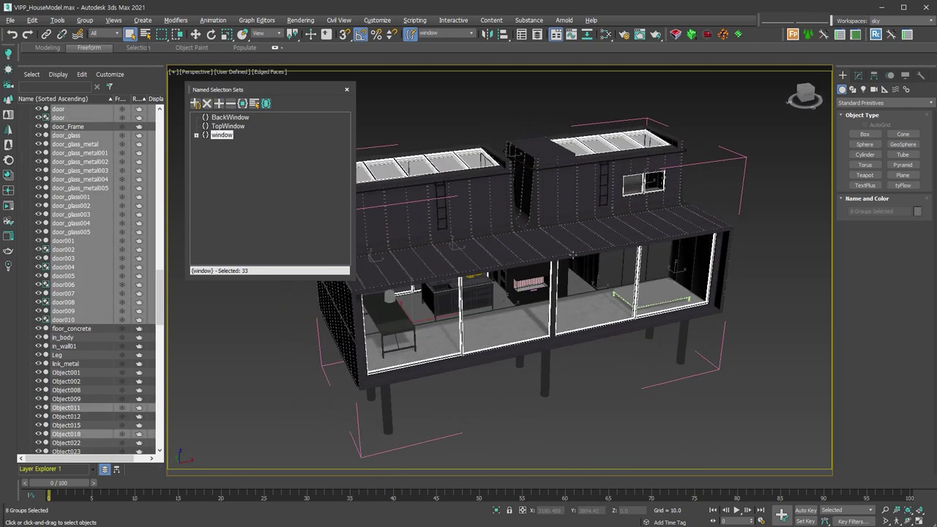
{"action": "middle_click_drag", "start_coordinate": [573, 254], "coordinate": [505, 252], "text": "alt"}
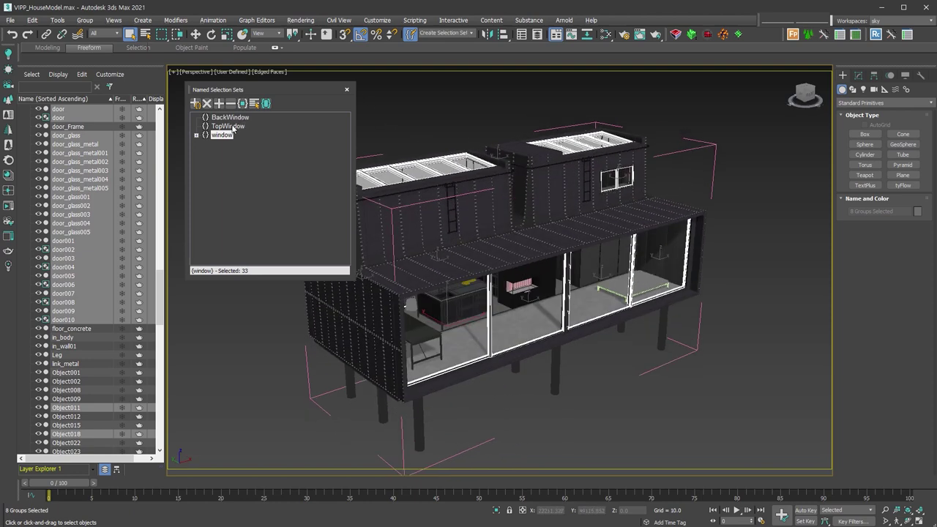
{"action": "left_click", "coordinate": [234, 170]}
{"action": "left_click", "coordinate": [347, 90]}
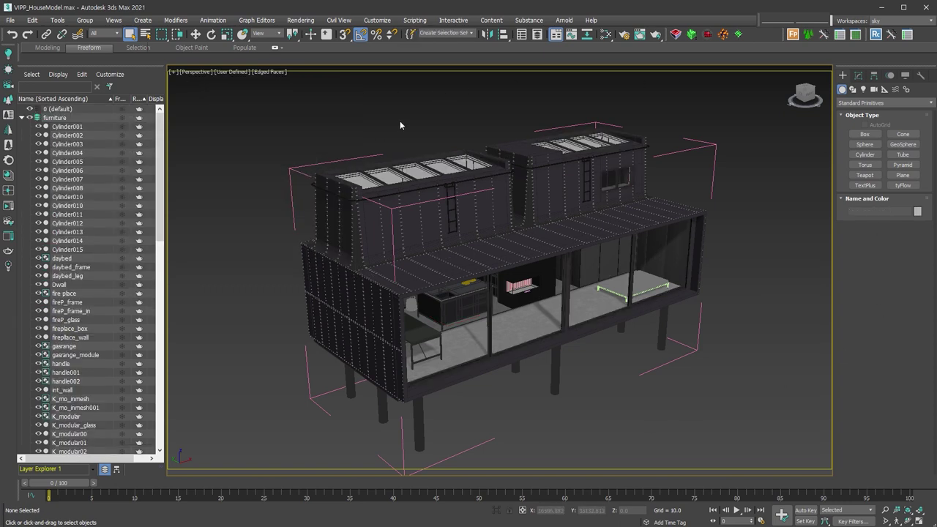
Recall the window set and then the BackWindow set from the toolbar's named sets list.
{"action": "left_click", "coordinate": [473, 34]}
{"action": "left_click", "coordinate": [461, 55]}
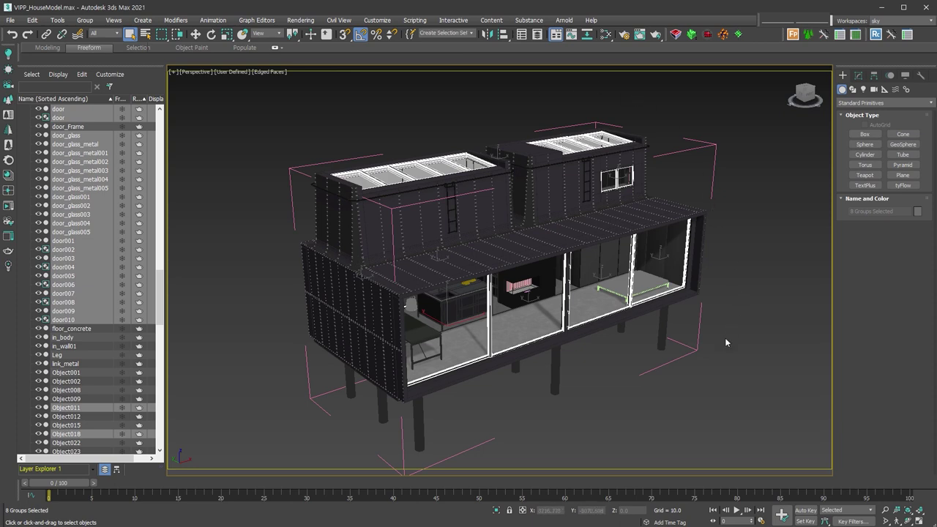
{"action": "left_click", "coordinate": [469, 34]}
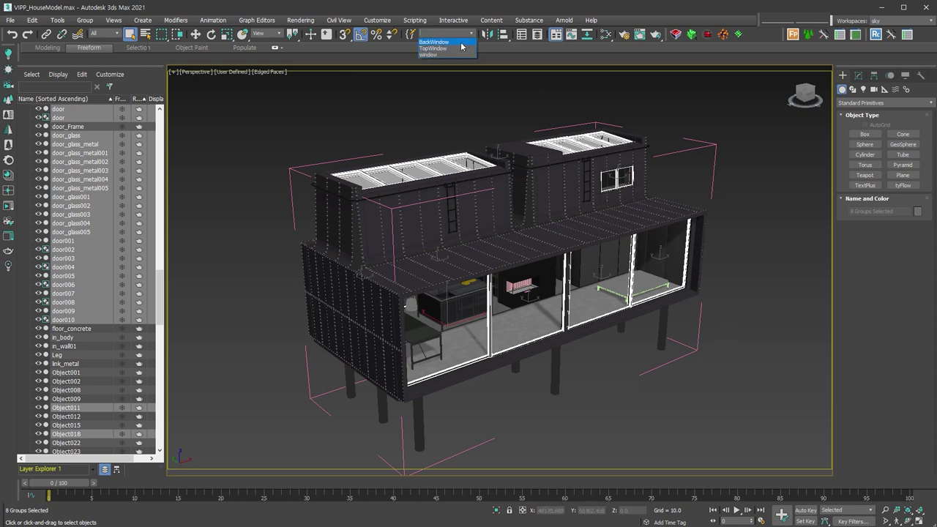
{"action": "left_click", "coordinate": [461, 42]}
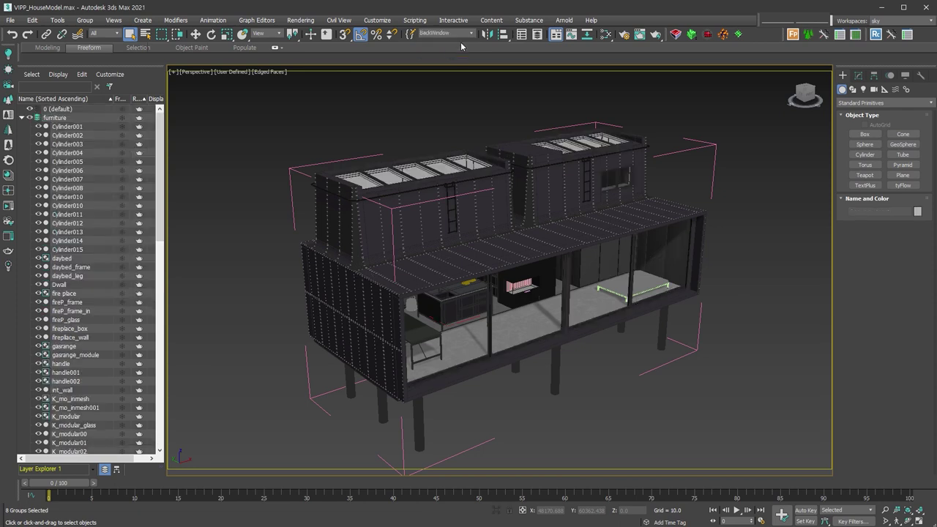
{"action": "left_click", "coordinate": [464, 82]}
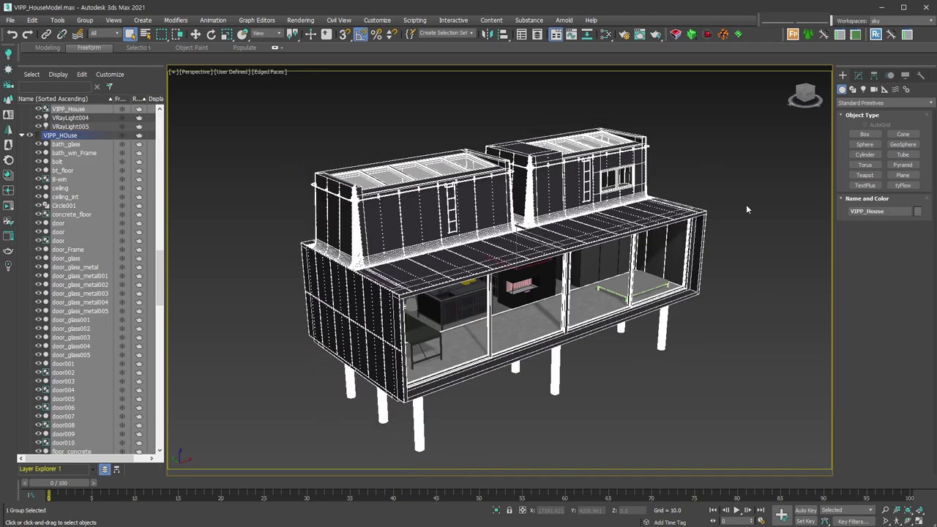
Draw a 4×4-segment plane, Plane006, beside the house and isolate it with Alt+Q.
{"action": "left_click", "coordinate": [903, 175]}
{"action": "middle_click_drag", "start_coordinate": [742, 340], "coordinate": [617, 259]}
{"action": "left_click_drag", "start_coordinate": [628, 274], "coordinate": [584, 424]}
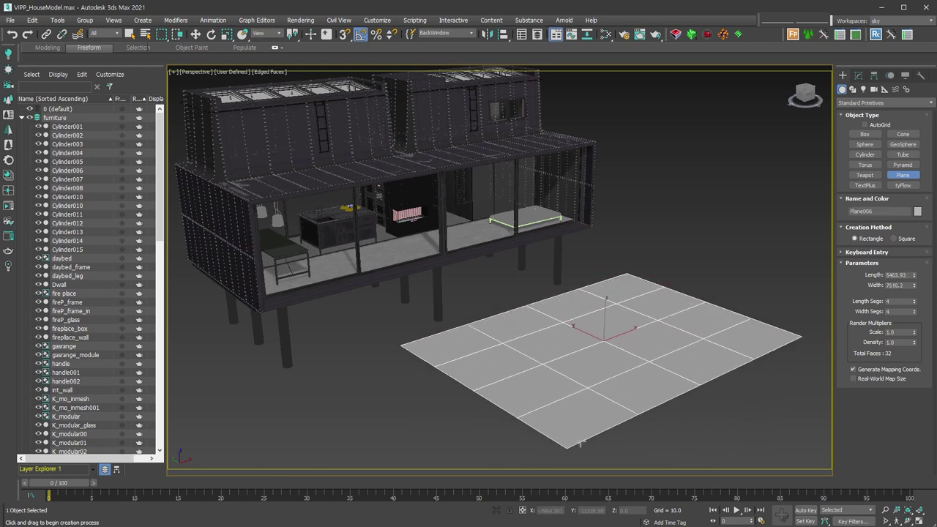
{"action": "key", "text": "alt+q"}
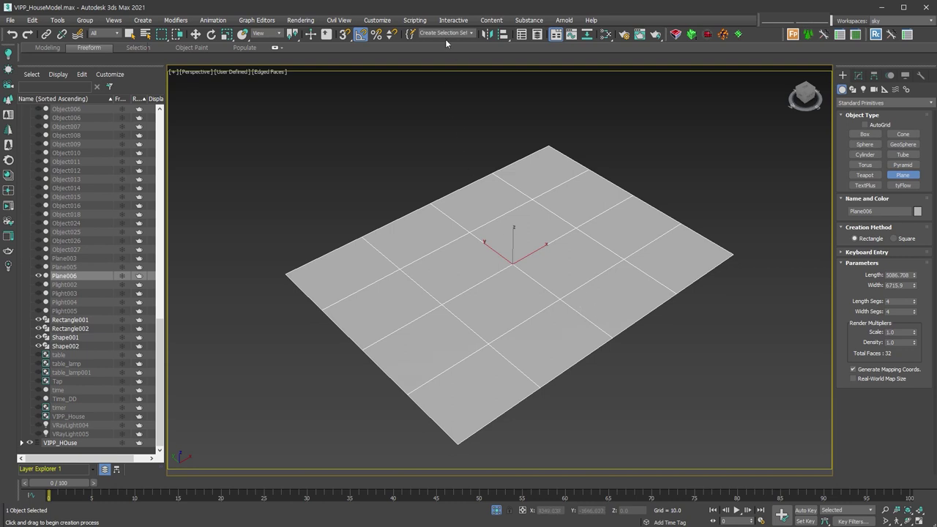
Convert Plane006 to Editable Poly and save polygon sets '1' (upper-right four) and '2' (central four).
{"action": "right_click", "coordinate": [569, 288]}
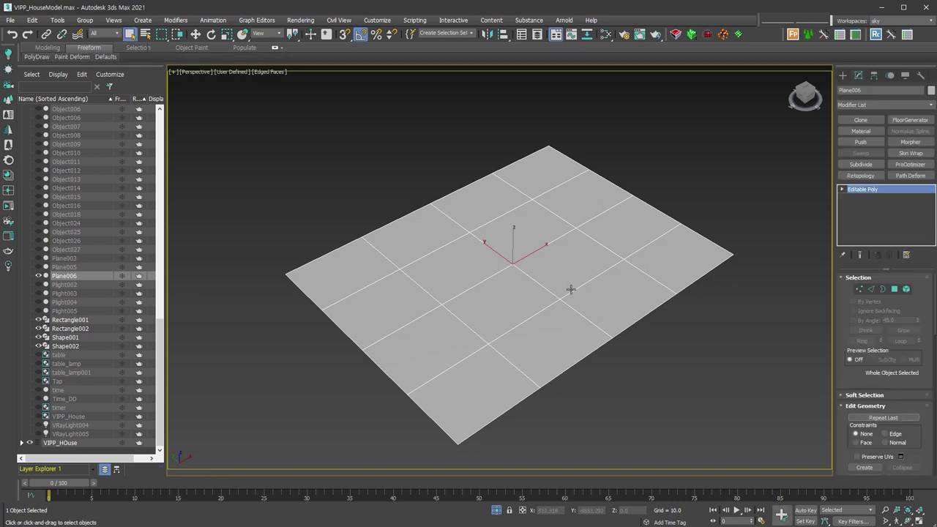
{"action": "left_click", "coordinate": [894, 289]}
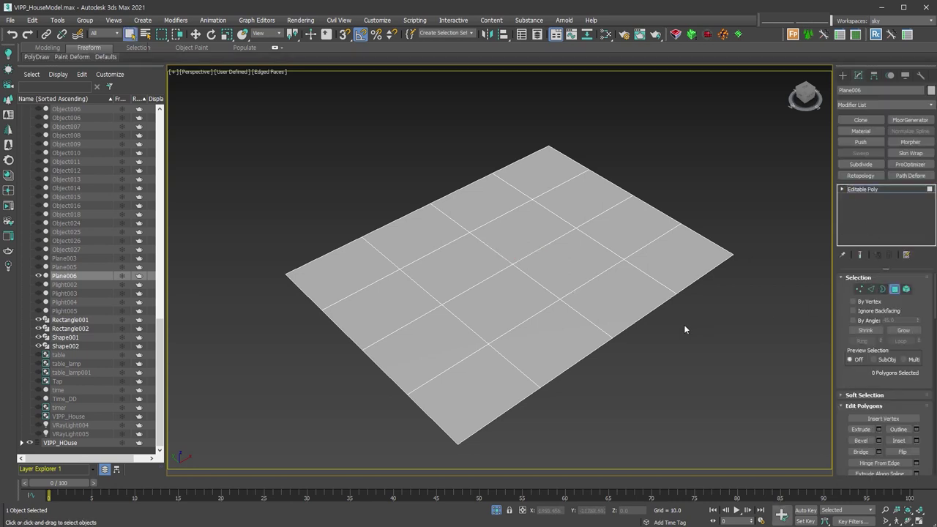
{"action": "left_click_drag", "start_coordinate": [640, 191], "coordinate": [574, 233]}
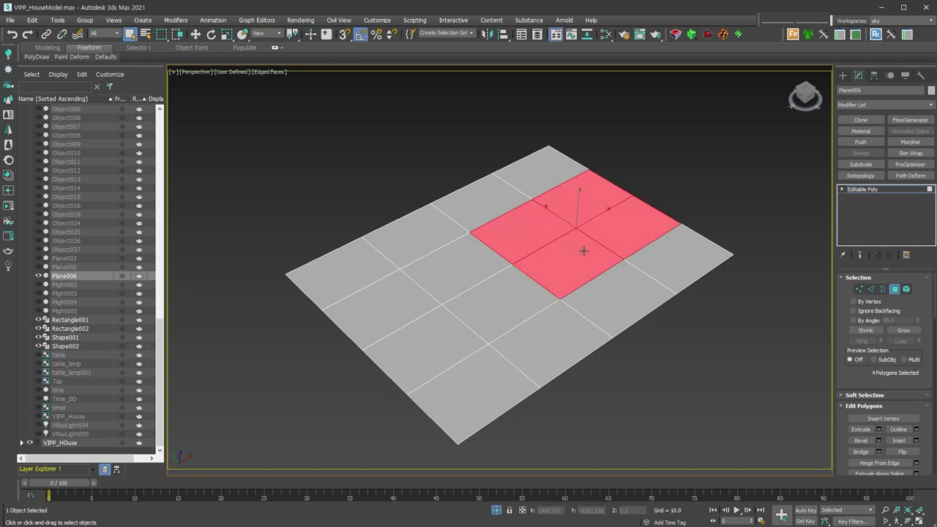
{"action": "left_click", "coordinate": [448, 34]}
{"action": "left_click_drag", "start_coordinate": [522, 235], "coordinate": [490, 290]}
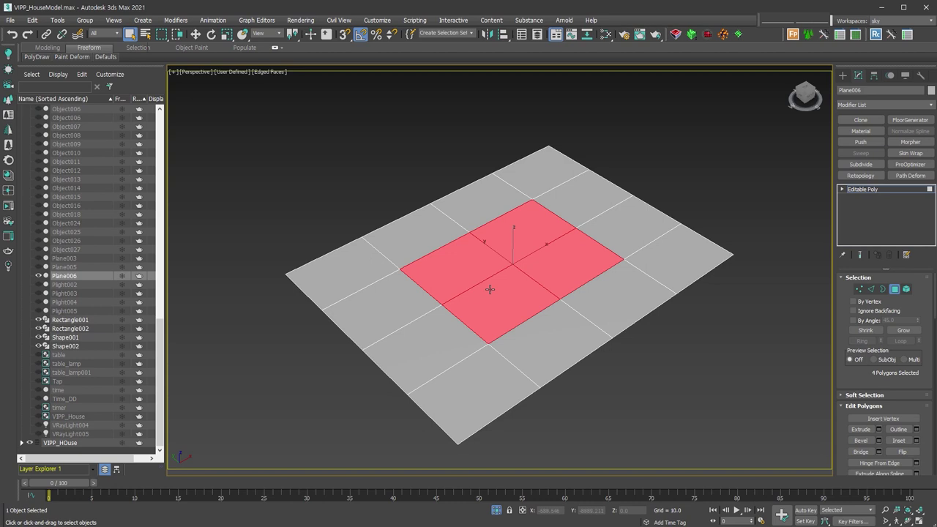
{"action": "left_click", "coordinate": [441, 33]}
{"action": "left_click", "coordinate": [455, 96]}
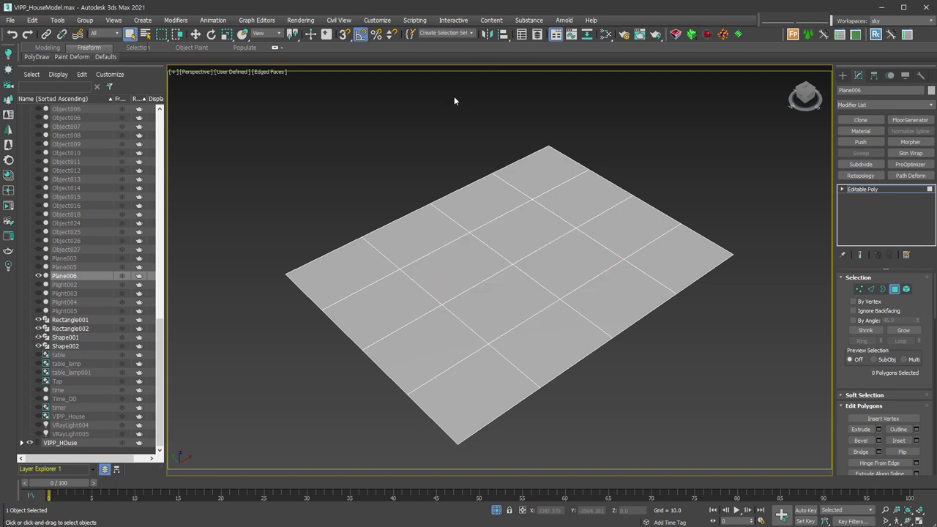
Recall polygon sets 1 and 2, deselect, and open the Edit Named Selections dialog.
{"action": "left_click", "coordinate": [471, 35]}
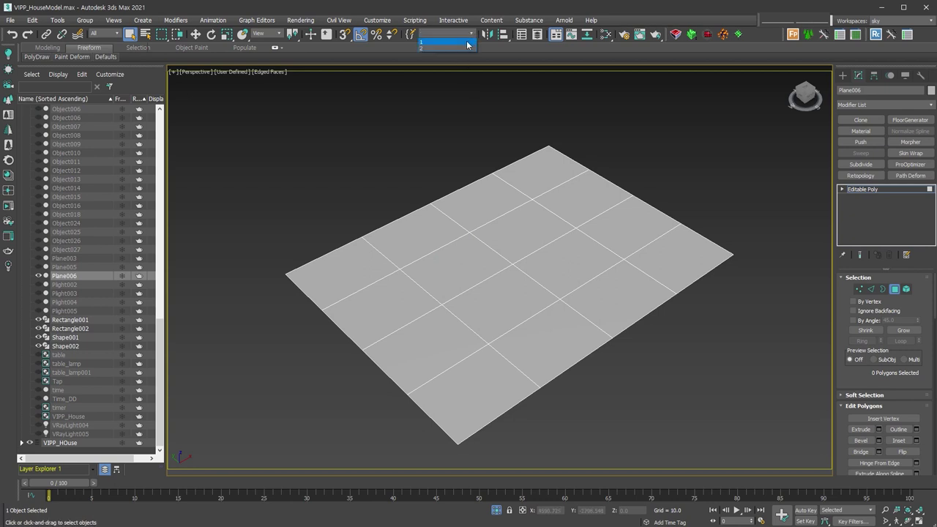
{"action": "left_click", "coordinate": [469, 42]}
{"action": "left_click", "coordinate": [471, 35]}
{"action": "left_click", "coordinate": [468, 44]}
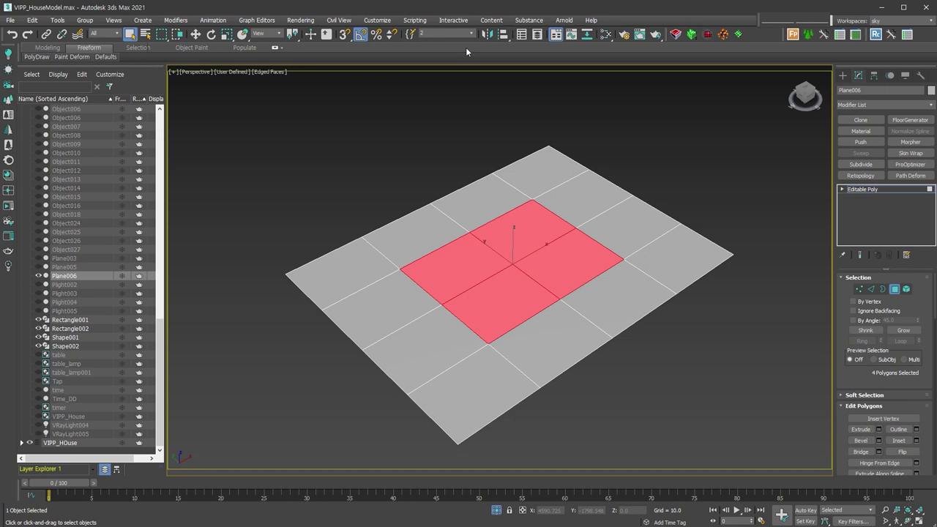
{"action": "left_click", "coordinate": [494, 97]}
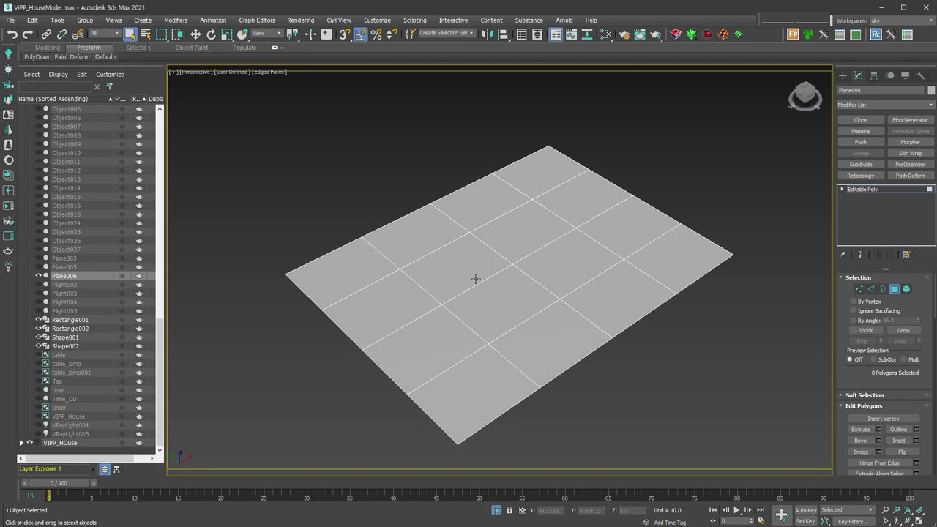
{"action": "left_click", "coordinate": [411, 34]}
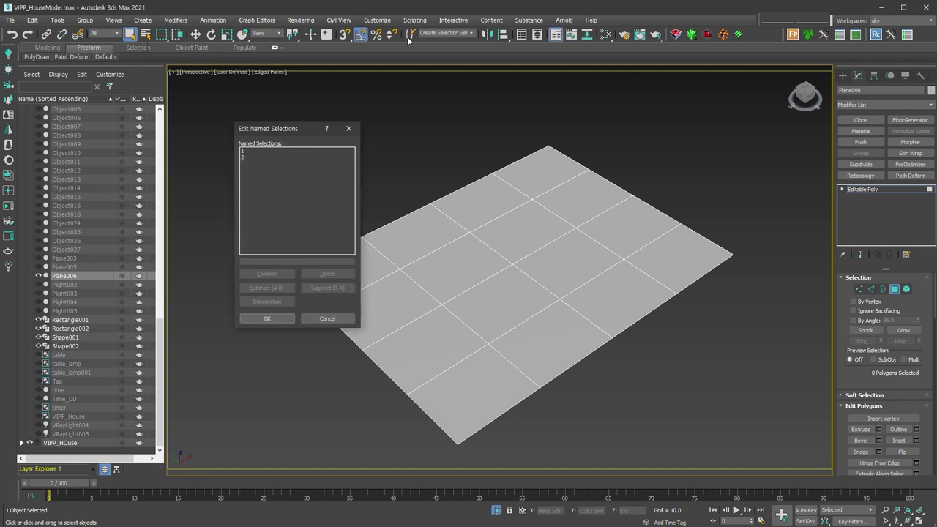
Combine polygon sets 1 and 2 into a new set named A and close the dialog.
{"action": "left_click", "coordinate": [263, 150]}
{"action": "left_click", "coordinate": [259, 158], "text": "ctrl"}
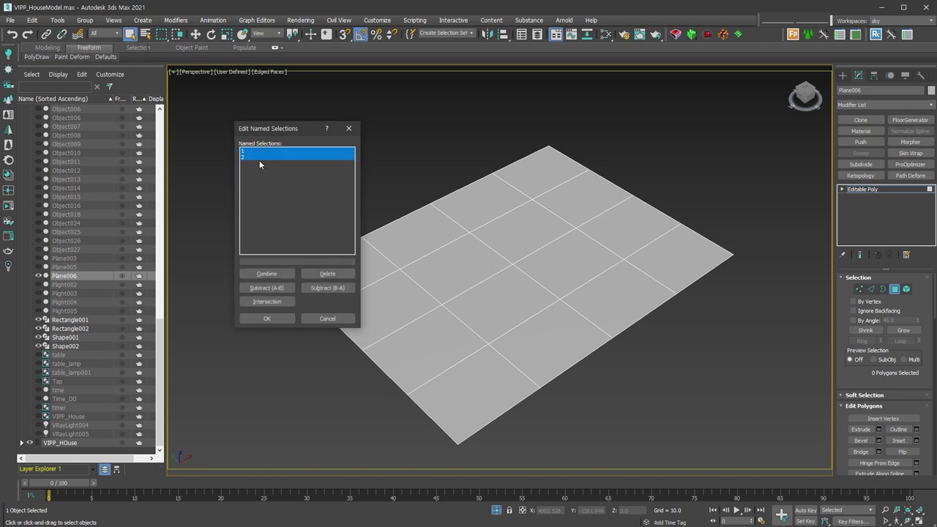
{"action": "left_click", "coordinate": [279, 277]}
{"action": "type", "text": "A"}
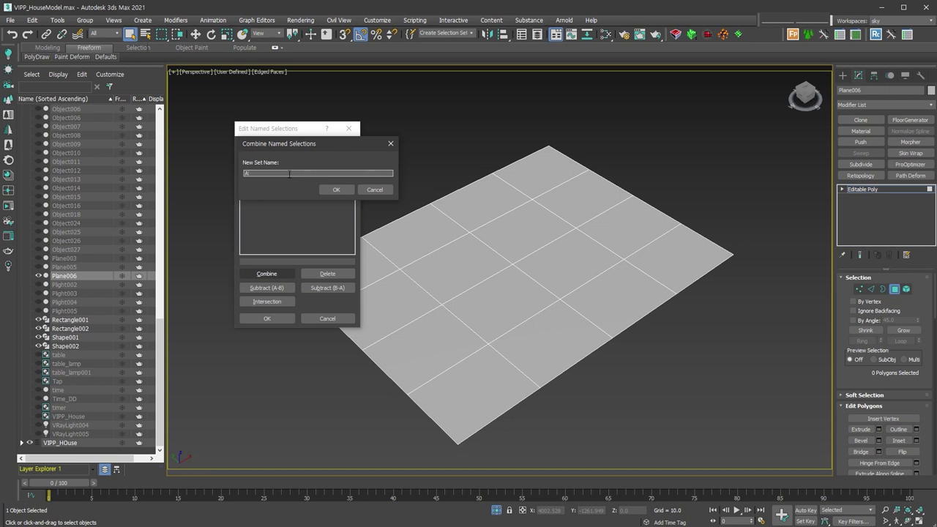
{"action": "left_click", "coordinate": [333, 190]}
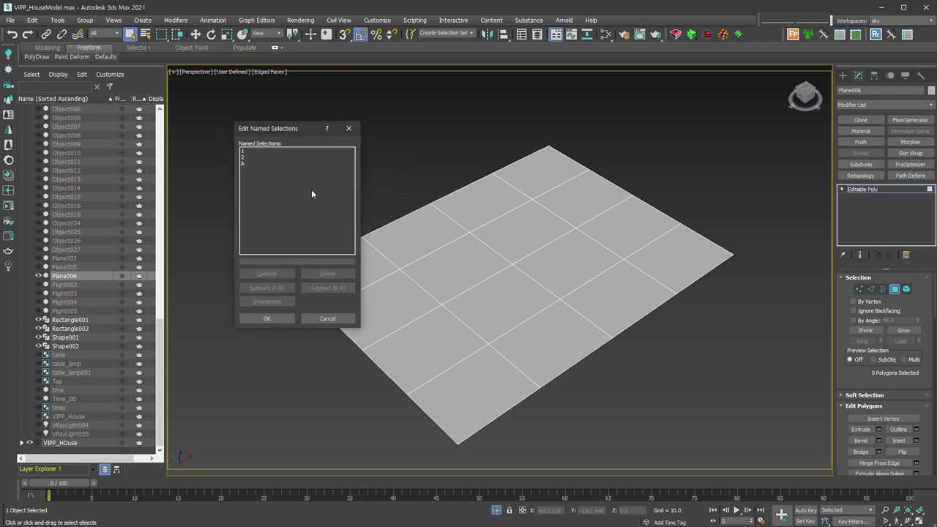
{"action": "left_click", "coordinate": [268, 317]}
{"action": "left_click", "coordinate": [472, 34]}
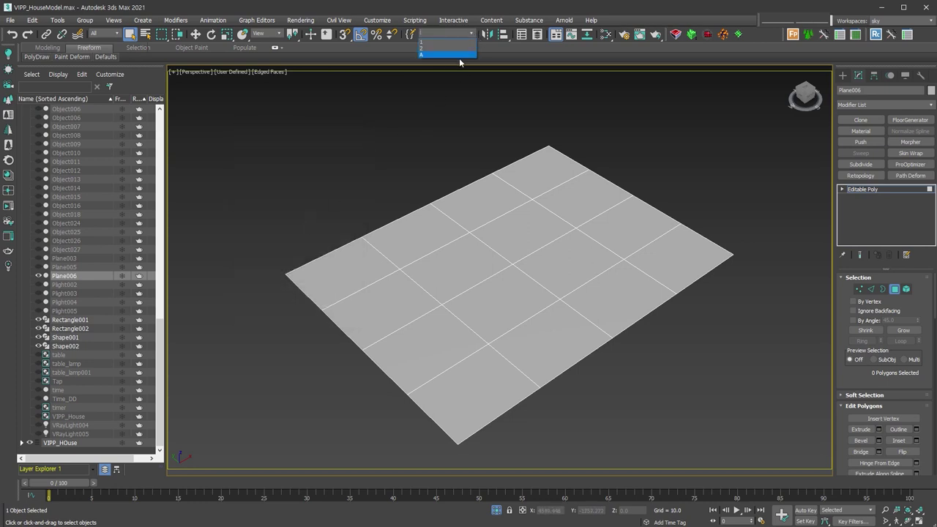
Recall set A's six faces, then clear them and pick three scattered polygons on the plane.
{"action": "left_click", "coordinate": [460, 58]}
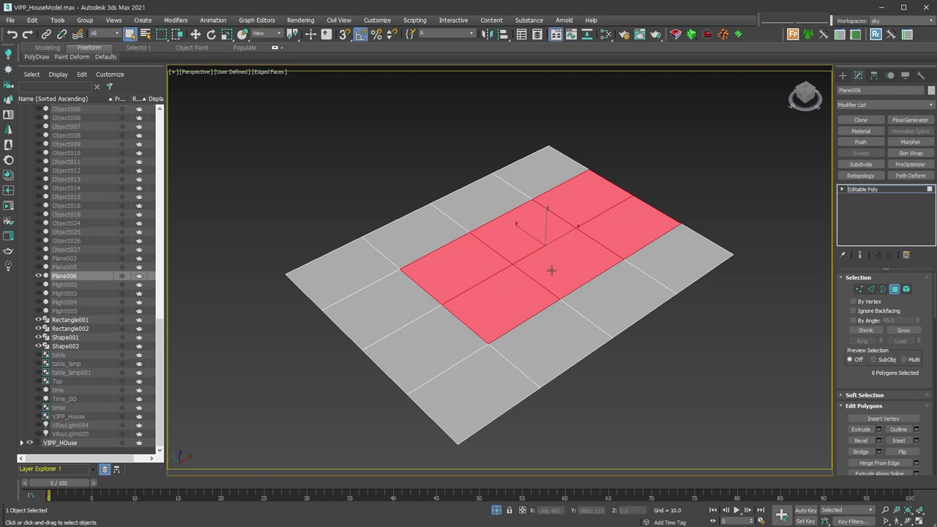
{"action": "left_click", "coordinate": [700, 175]}
{"action": "left_click", "coordinate": [576, 257]}
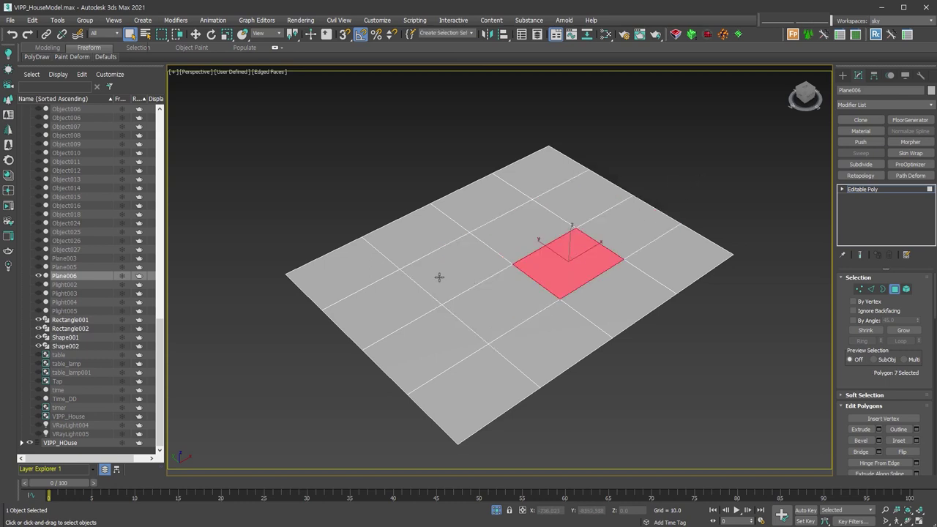
{"action": "left_click", "coordinate": [390, 301], "text": "ctrl"}
{"action": "left_click", "coordinate": [408, 242], "text": "ctrl"}
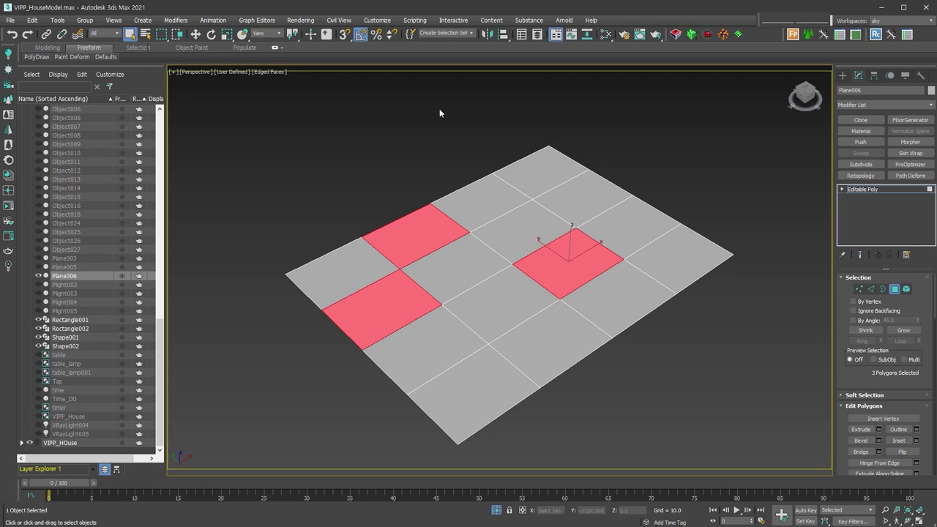
Save the three selected polygons as a new named selection set called 5.
{"action": "left_click", "coordinate": [446, 34]}
{"action": "type", "text": "5"}
{"action": "scroll", "coordinate": [905, 363], "scroll_direction": "down", "scroll_amount": 3}
{"action": "scroll", "coordinate": [905, 363], "scroll_direction": "down", "scroll_amount": 3}
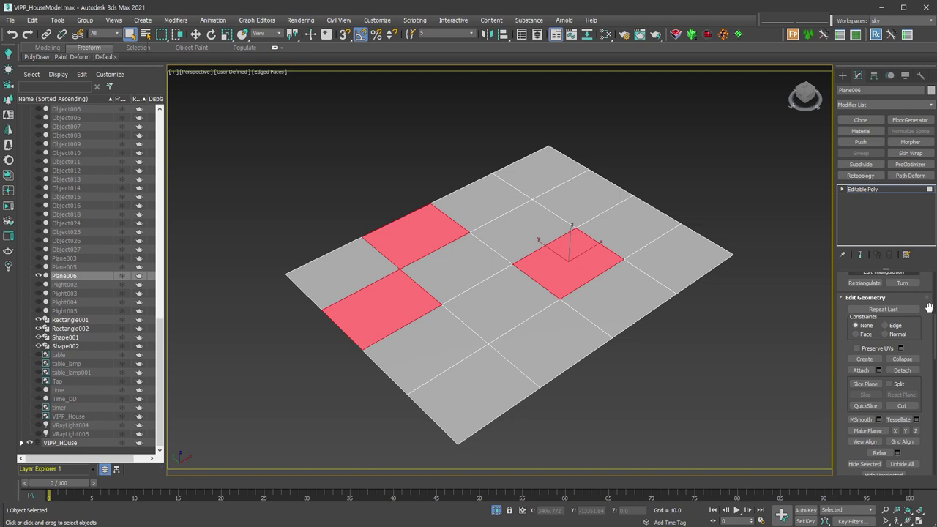
Detach the three faces as a clone into Object029, then reselect set 5 on Plane006.
{"action": "left_click", "coordinate": [903, 370]}
{"action": "left_click", "coordinate": [431, 241]}
{"action": "left_click", "coordinate": [489, 231]}
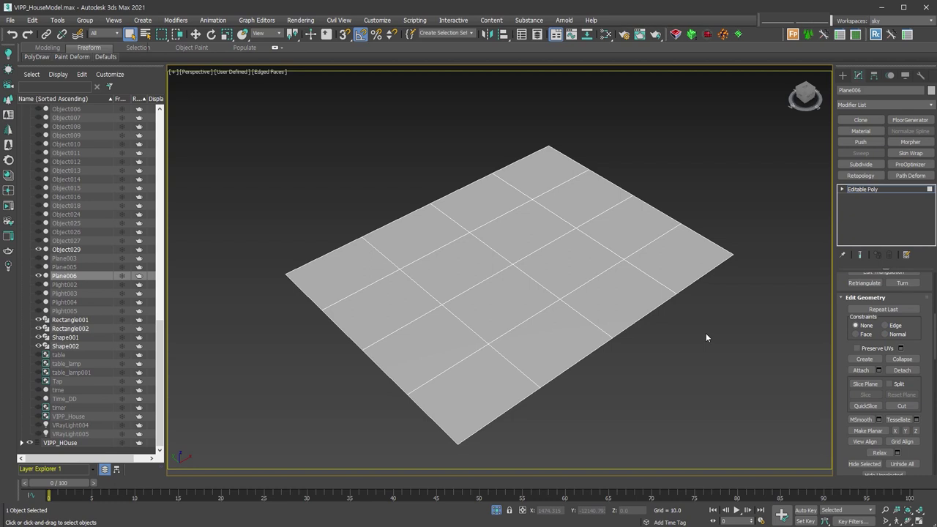
{"action": "left_click", "coordinate": [471, 33]}
{"action": "left_click", "coordinate": [460, 55]}
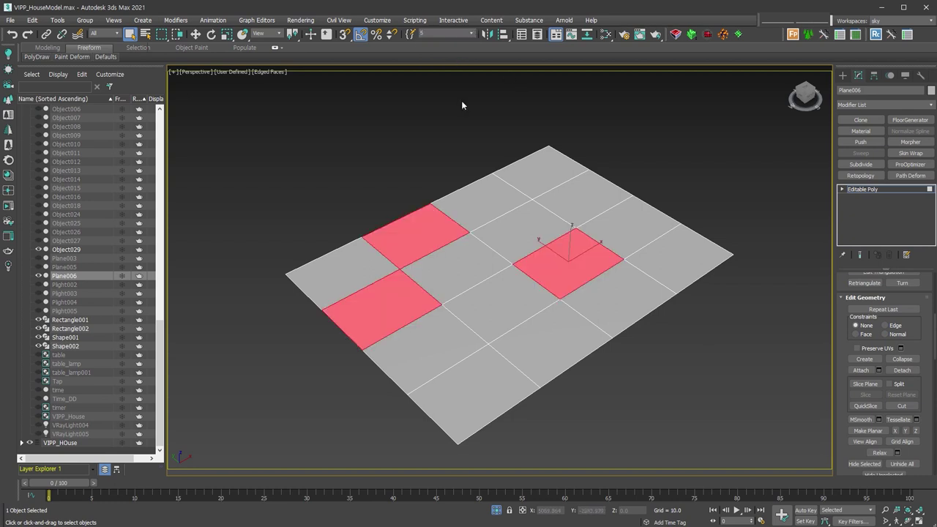